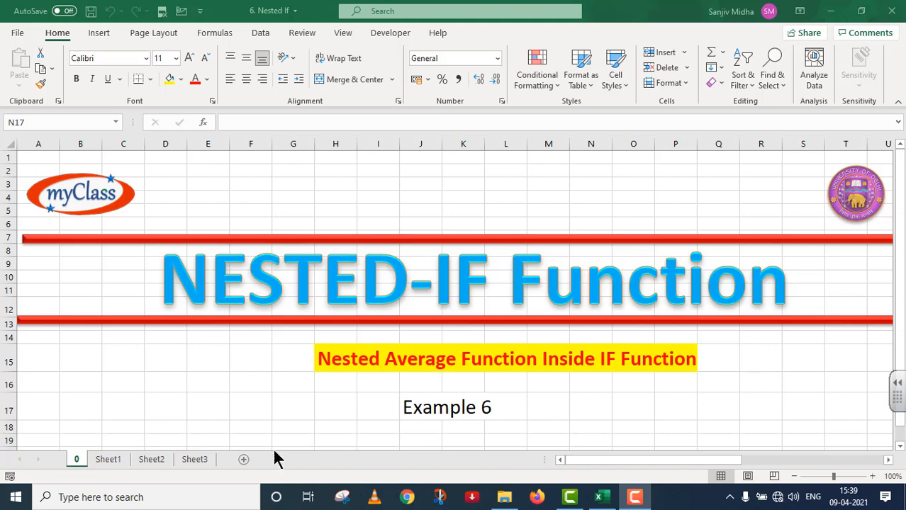
Step: On Sheet3, enter =RANDBETWEEN(0,100) in cell B5 as the first English mark
{"action": "left_click", "coordinate": [204, 457]}
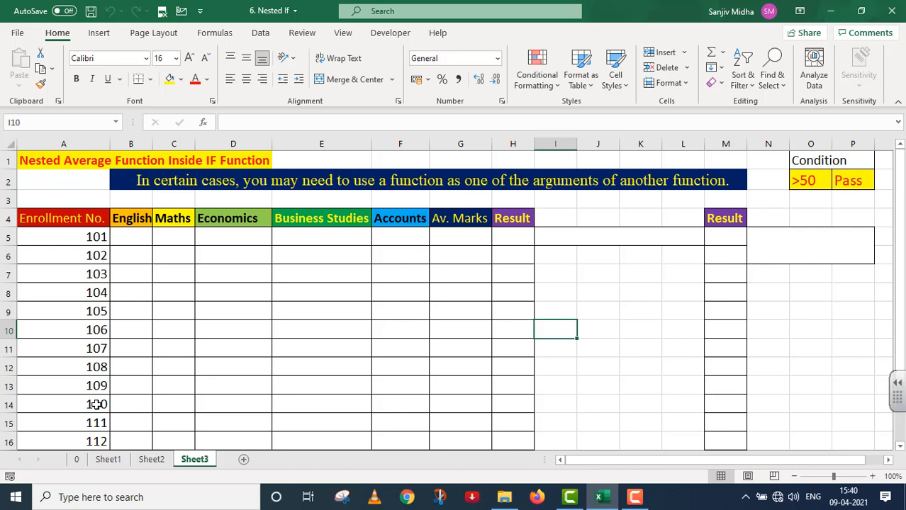
{"action": "double_click", "coordinate": [138, 236]}
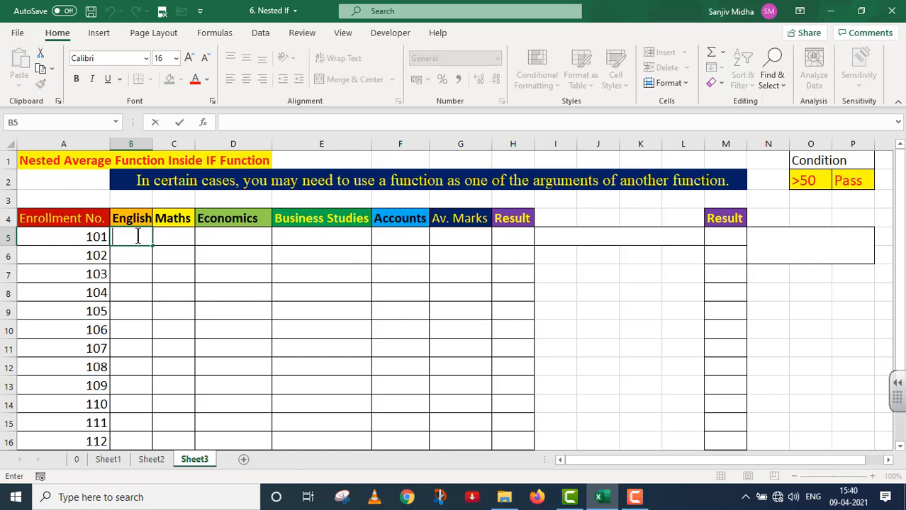
{"action": "type", "text": "="}
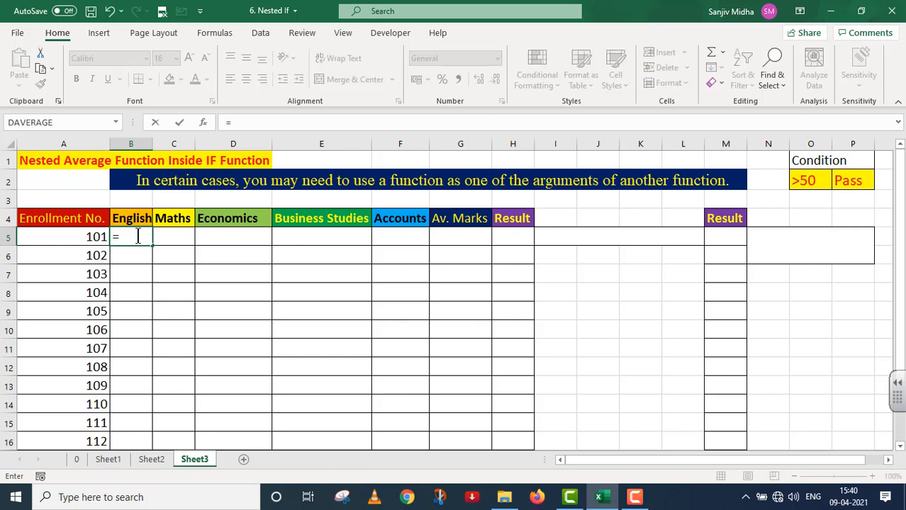
{"action": "type", "text": "RAN"}
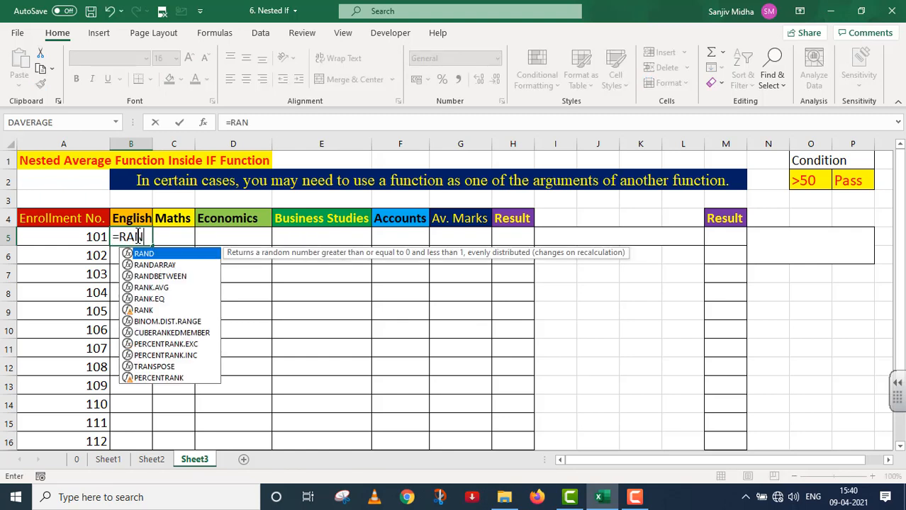
{"action": "double_click", "coordinate": [152, 276]}
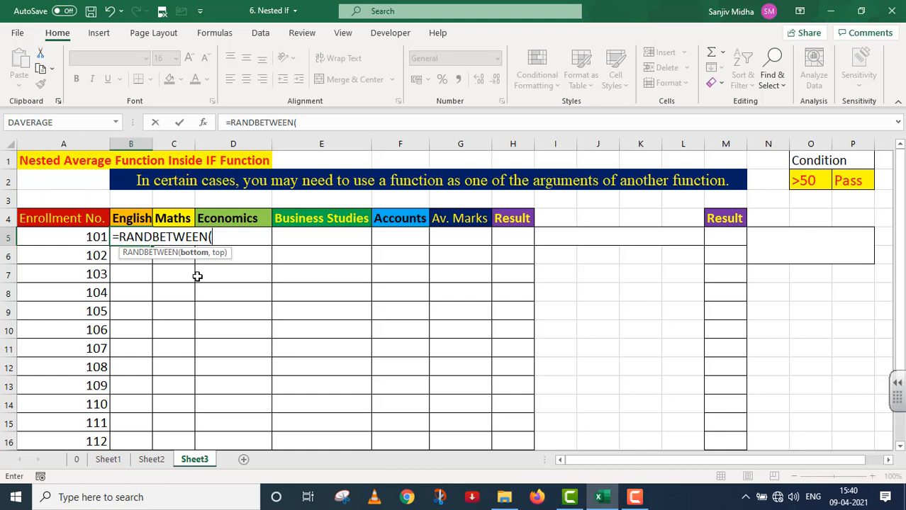
{"action": "type", "text": "0,100"}
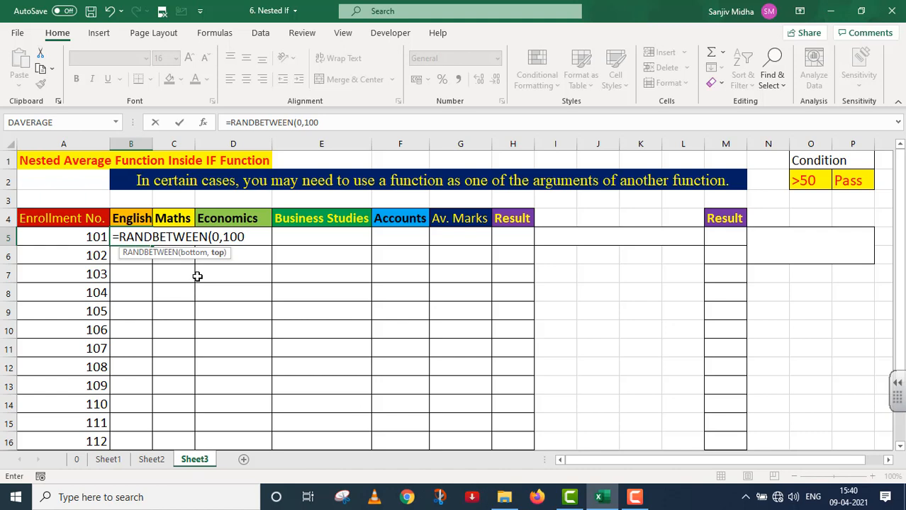
{"action": "type", "text": ")"}
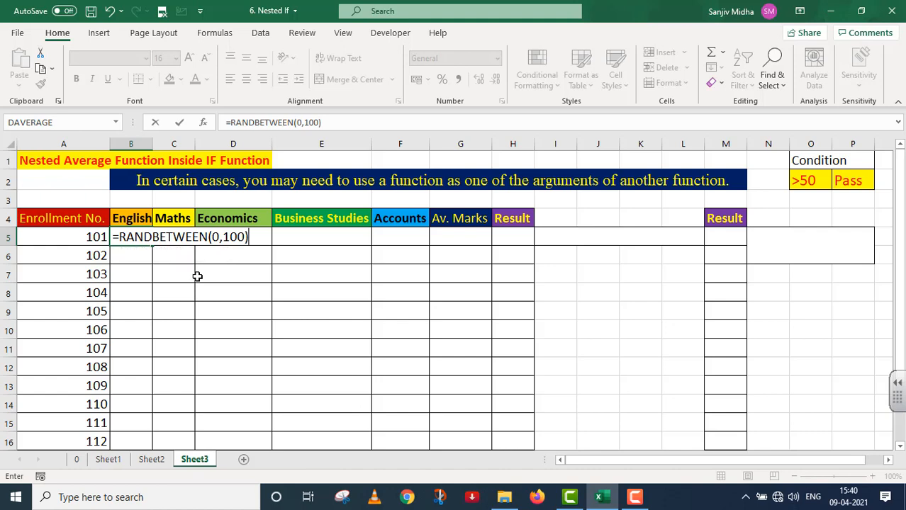
{"action": "key", "text": "Return"}
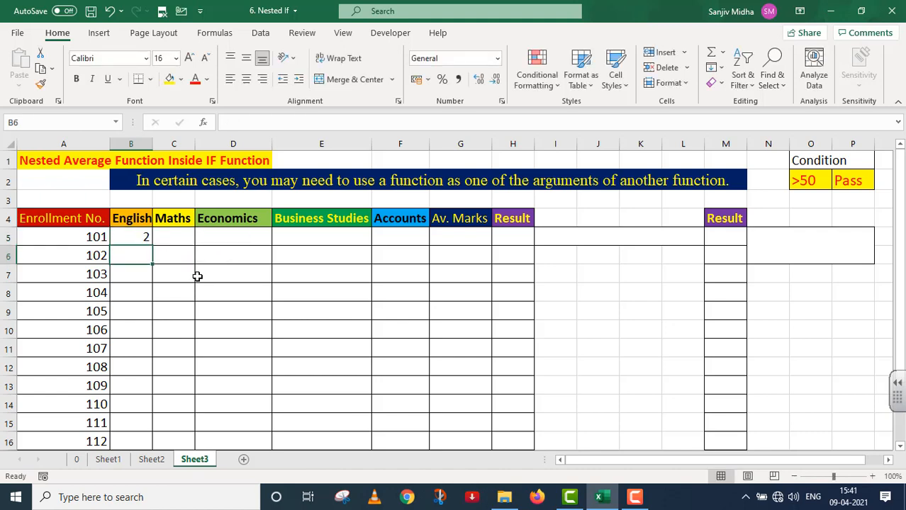
Step: Fill the random-mark formula from B5 across all five subjects and down to row 16, and check the formula in D7
{"action": "left_click", "coordinate": [130, 234]}
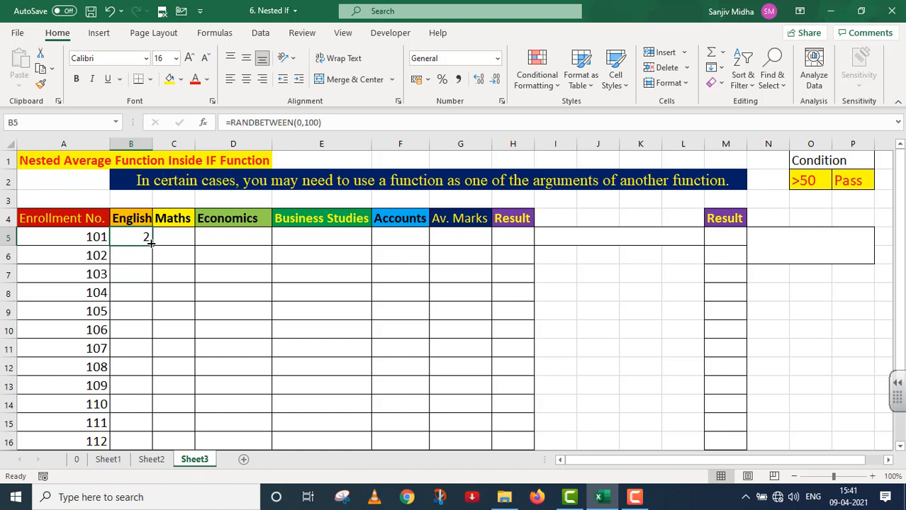
{"action": "left_click_drag", "start_coordinate": [151, 243], "coordinate": [404, 418]}
{"action": "scroll", "coordinate": [405, 422], "scroll_direction": "up", "scroll_amount": 1}
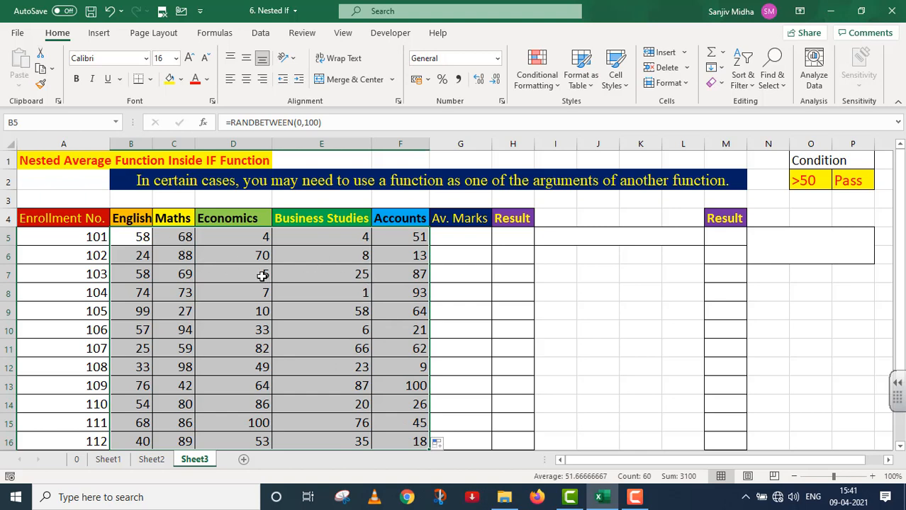
{"action": "left_click", "coordinate": [234, 273]}
{"action": "double_click", "coordinate": [239, 277]}
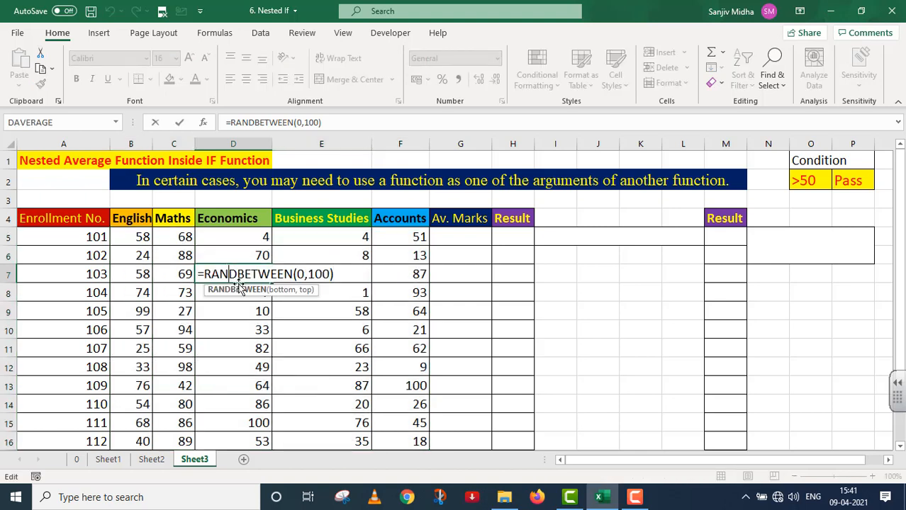
{"action": "key", "text": "Return"}
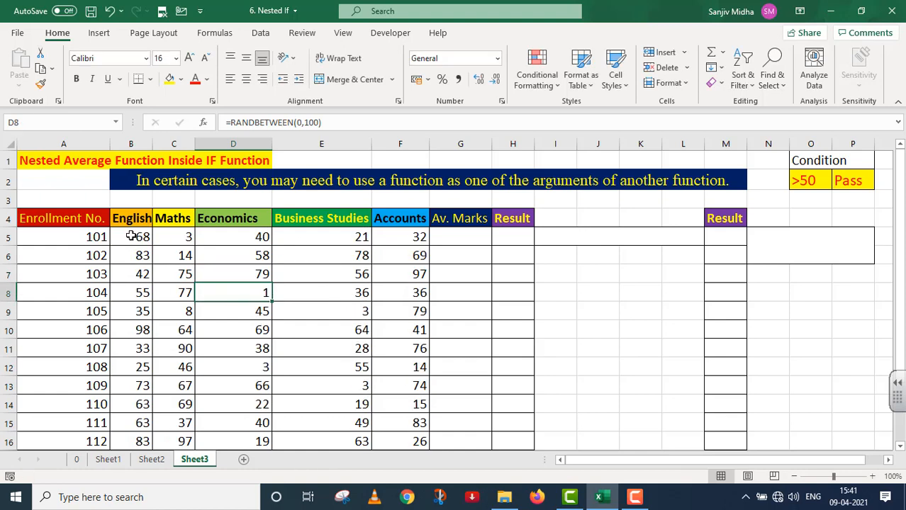
Step: Replace the random formulas in B5:F16 with fixed numbers by copying the range and pasting it over itself as Values
{"action": "left_click_drag", "start_coordinate": [129, 236], "coordinate": [386, 444]}
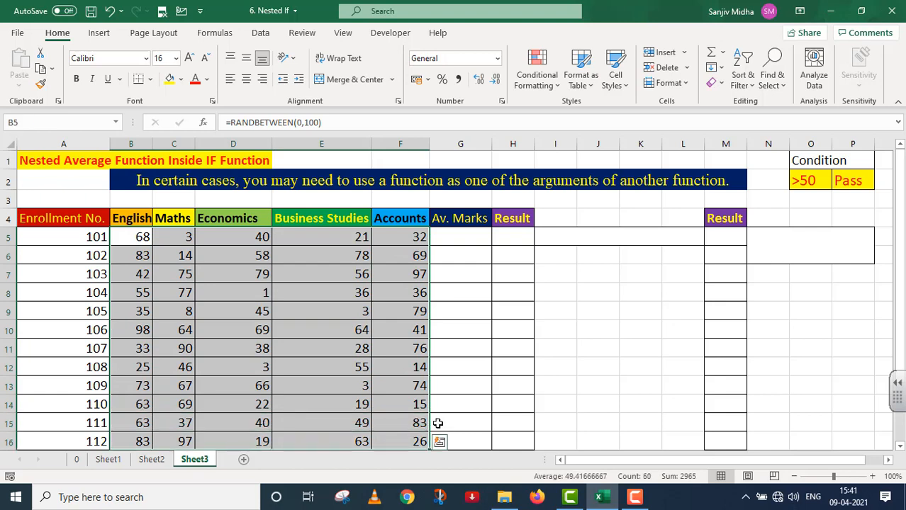
{"action": "key", "text": "ctrl+c"}
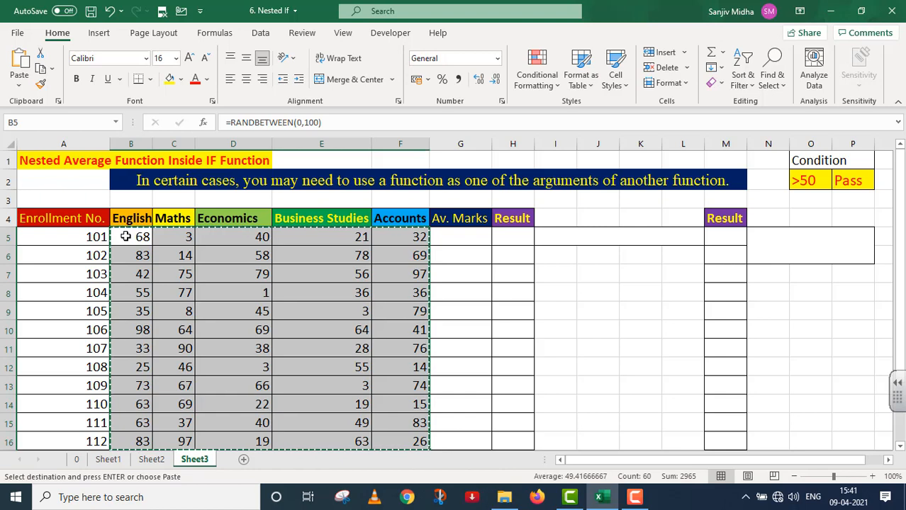
{"action": "right_click", "coordinate": [125, 235]}
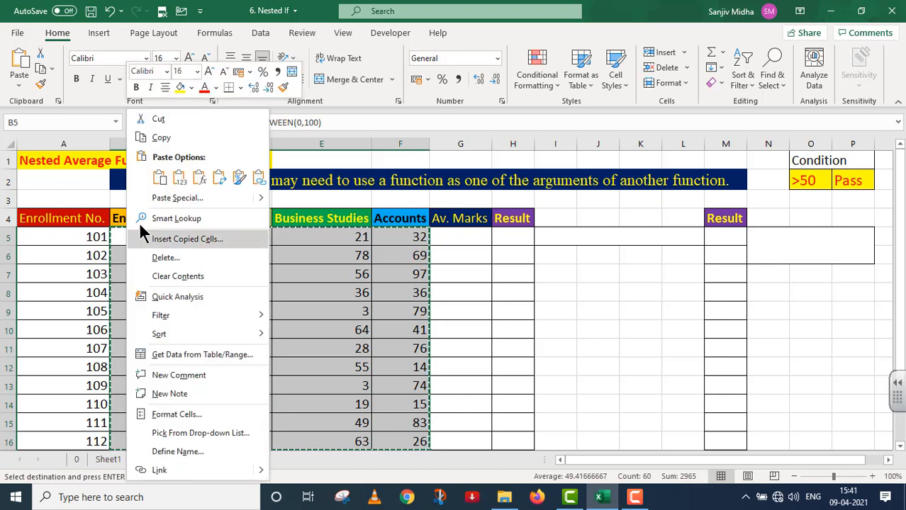
{"action": "left_click", "coordinate": [177, 198]}
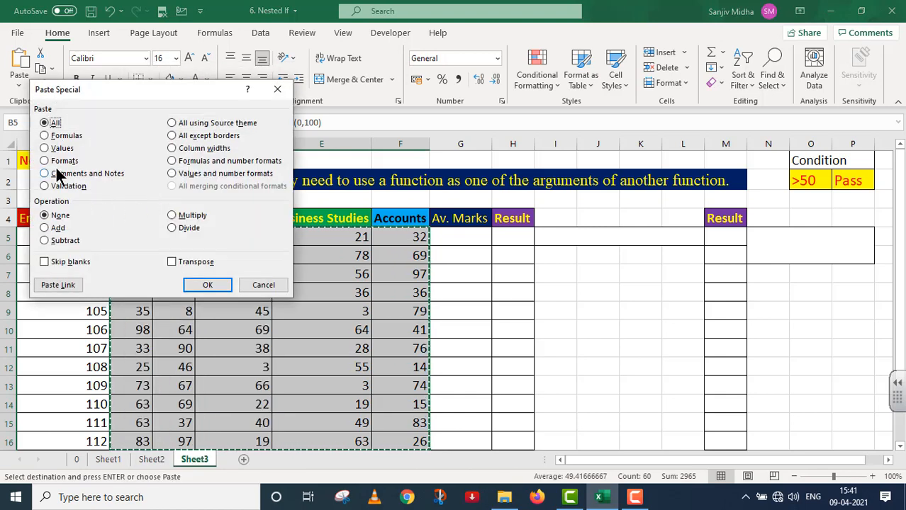
{"action": "left_click", "coordinate": [46, 148]}
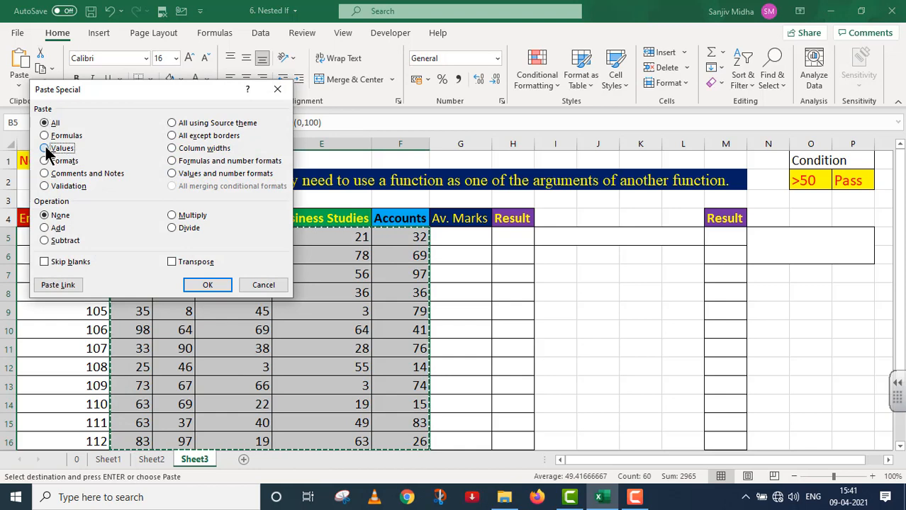
{"action": "left_click", "coordinate": [207, 287]}
{"action": "left_click", "coordinate": [202, 286]}
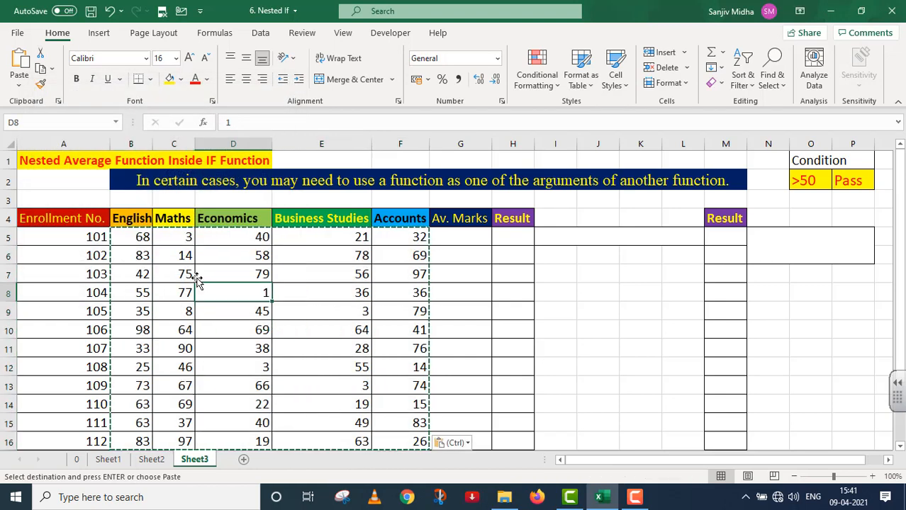
{"action": "left_click", "coordinate": [144, 255]}
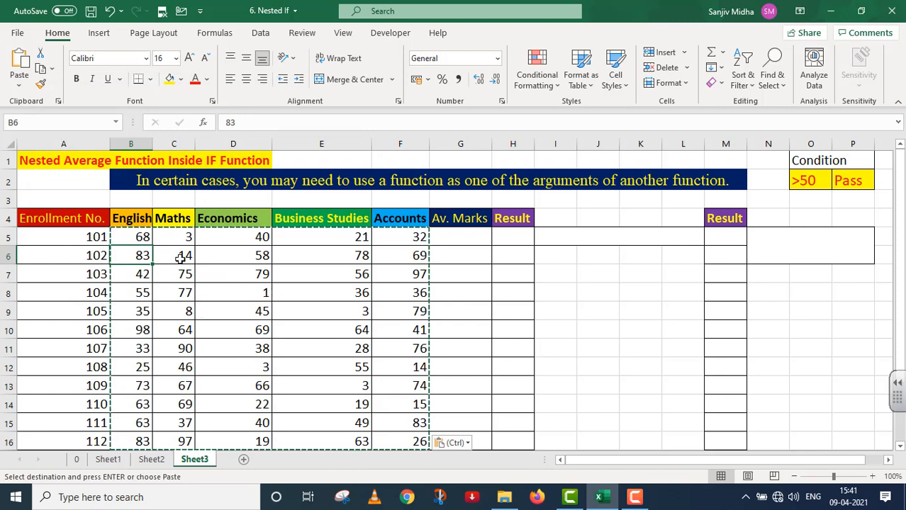
Step: Calculate the average marks with =AVERAGE(B5:F5) in G5 and fill the formula down to G16
{"action": "double_click", "coordinate": [452, 241]}
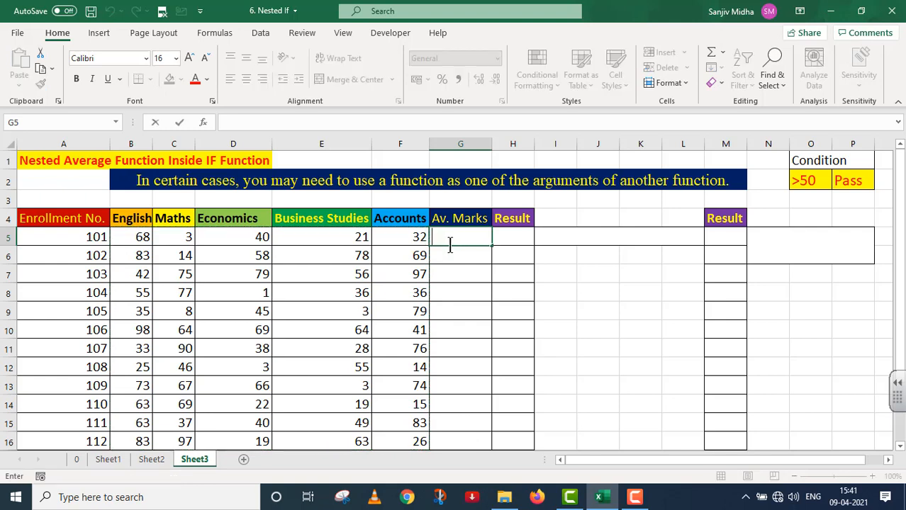
{"action": "type", "text": "="}
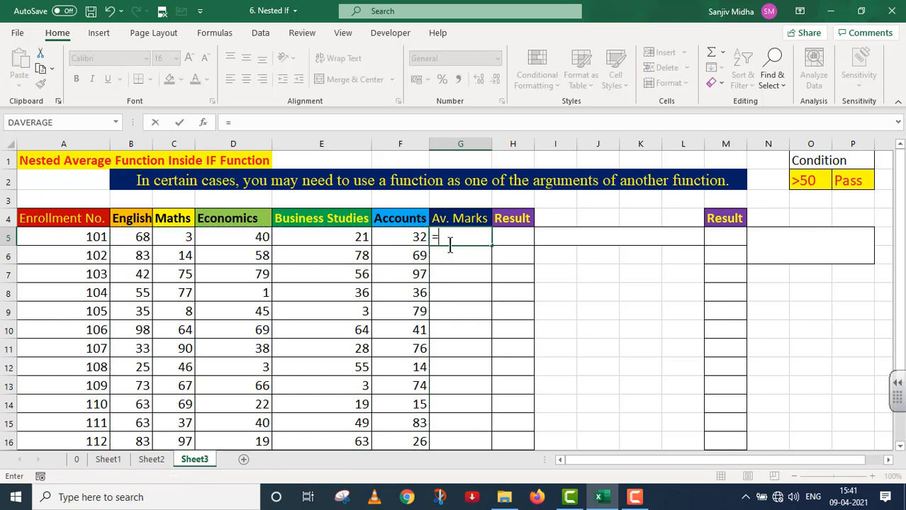
{"action": "type", "text": "AV"}
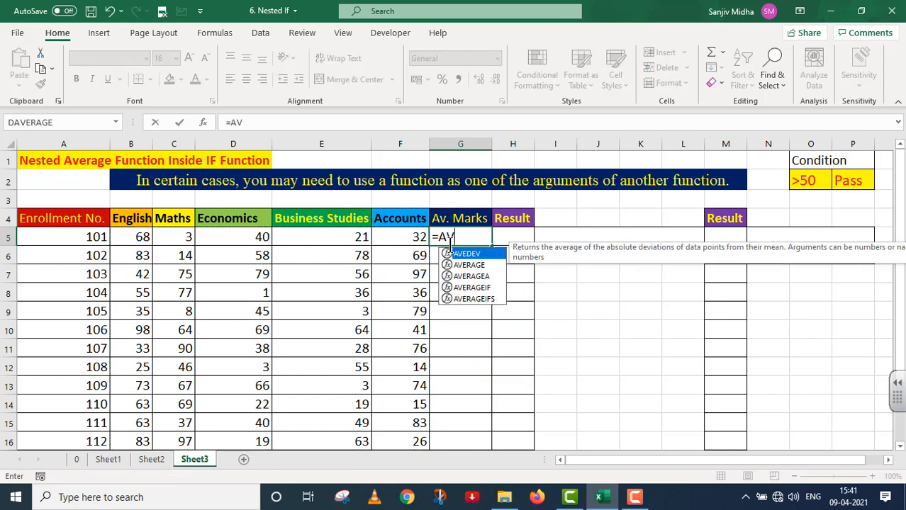
{"action": "type", "text": "ERAGE("}
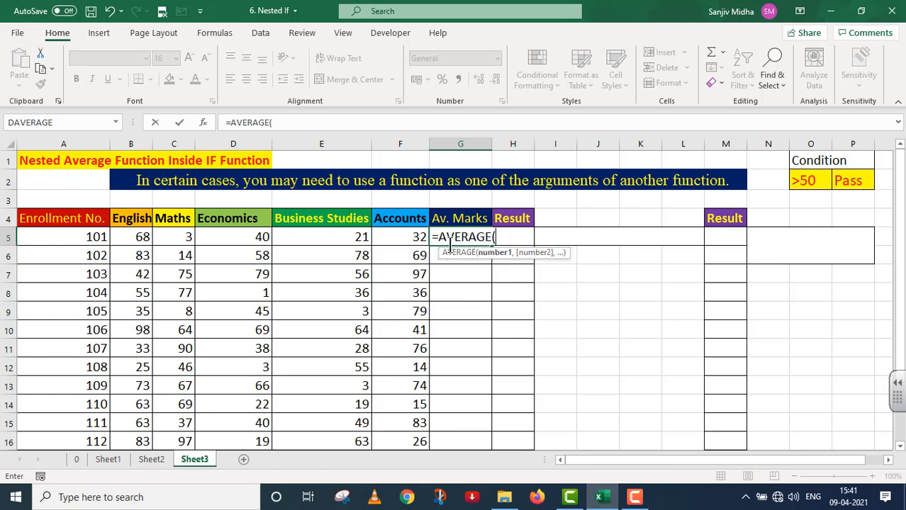
{"action": "left_click_drag", "start_coordinate": [141, 237], "coordinate": [406, 257]}
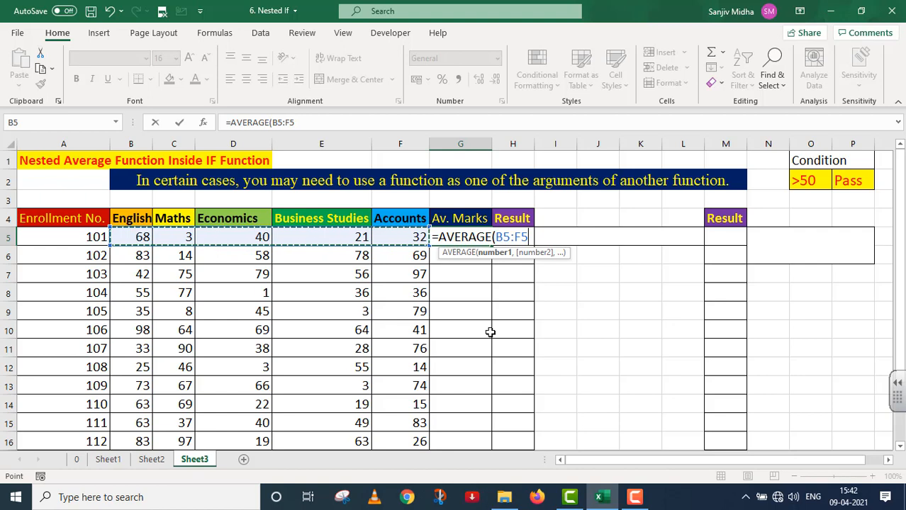
{"action": "type", "text": ")"}
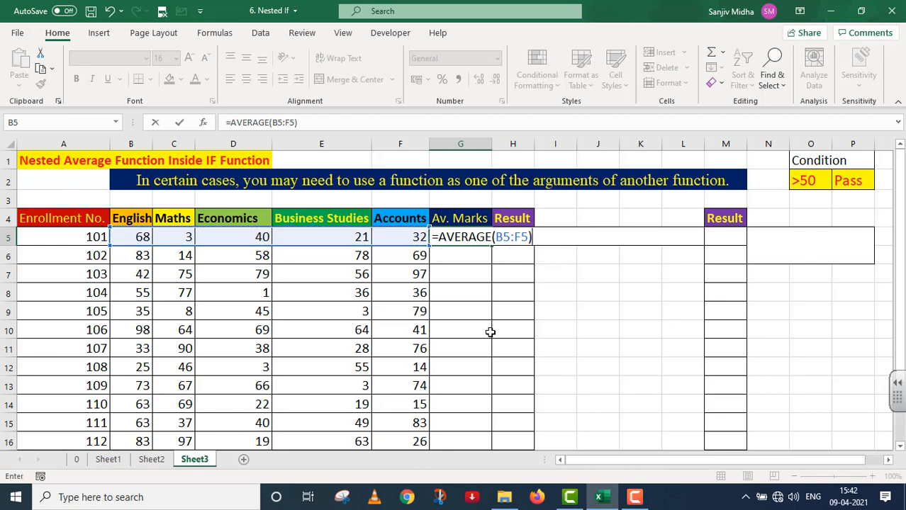
{"action": "key", "text": "Return"}
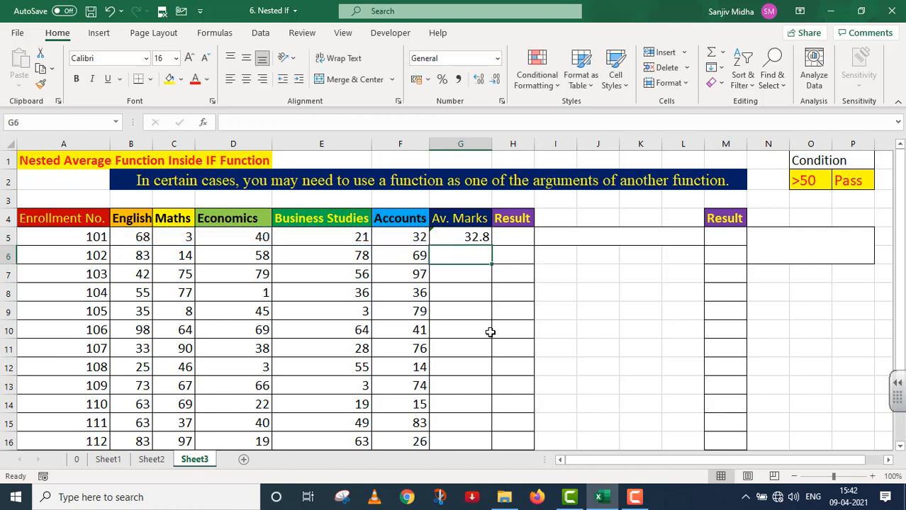
{"action": "left_click", "coordinate": [457, 237]}
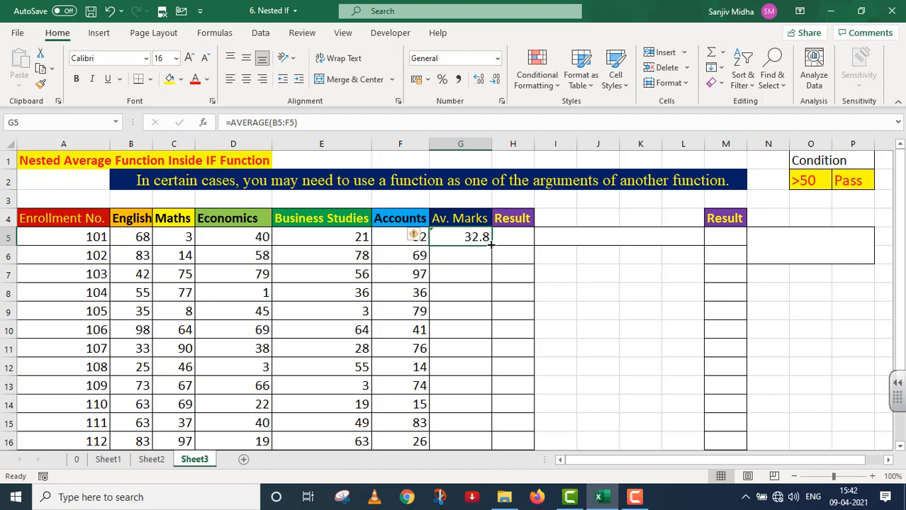
{"action": "left_click_drag", "start_coordinate": [488, 244], "coordinate": [490, 444]}
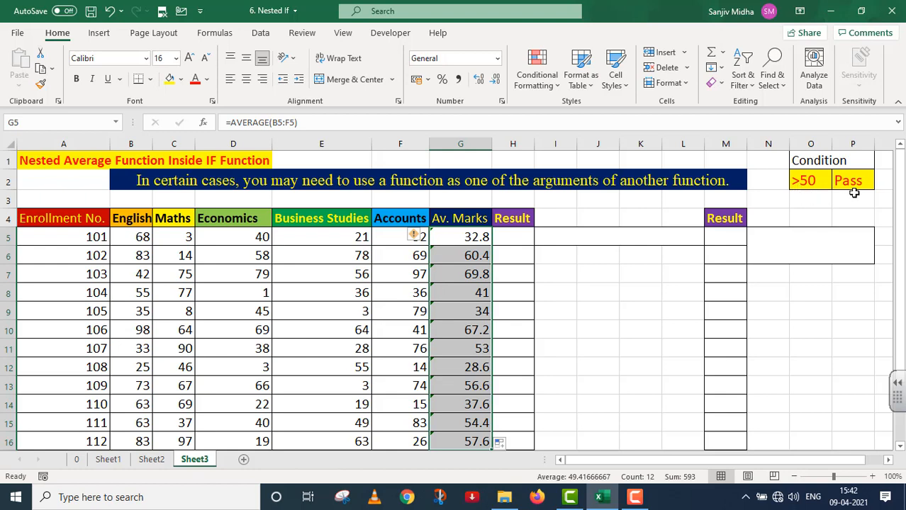
Step: Enter =IF(G5>50,"PASS","FAIL") in H5 to grade the first student from the average marks
{"action": "left_click", "coordinate": [506, 237]}
{"action": "type", "text": "="}
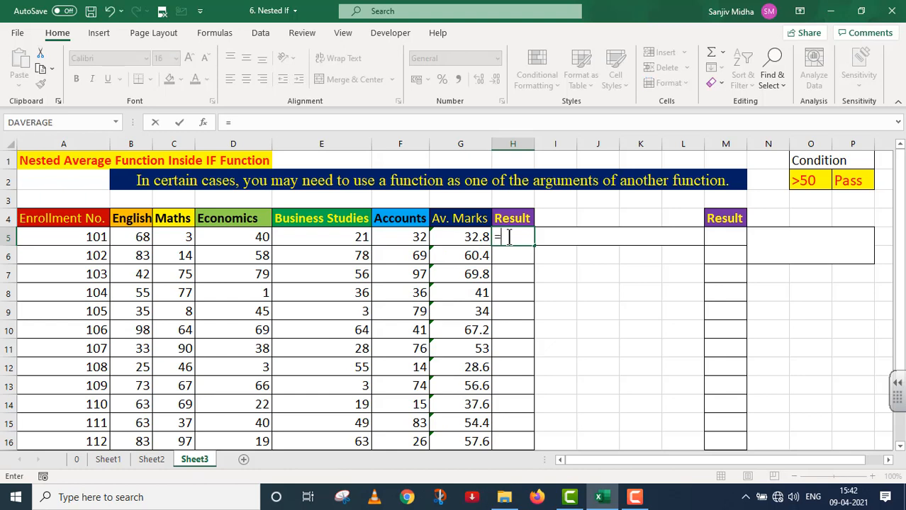
{"action": "type", "text": "IF("}
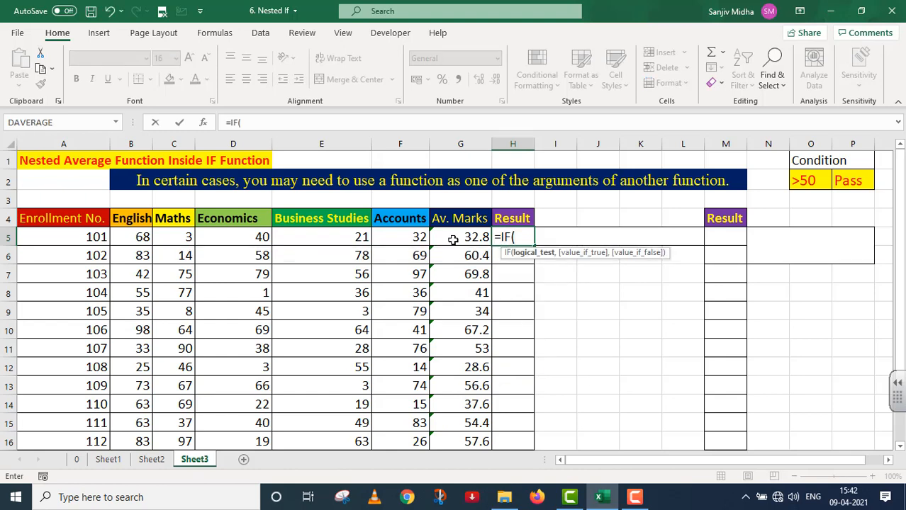
{"action": "left_click", "coordinate": [461, 238]}
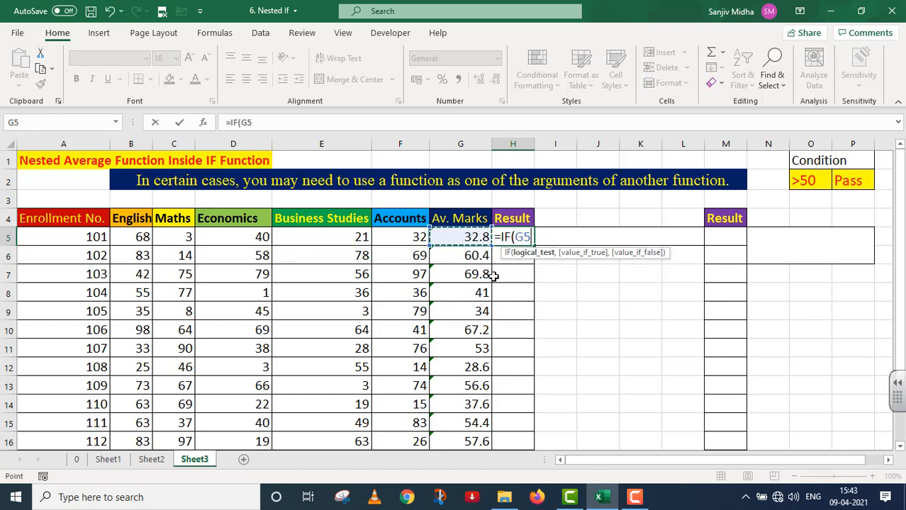
{"action": "type", "text": ">"}
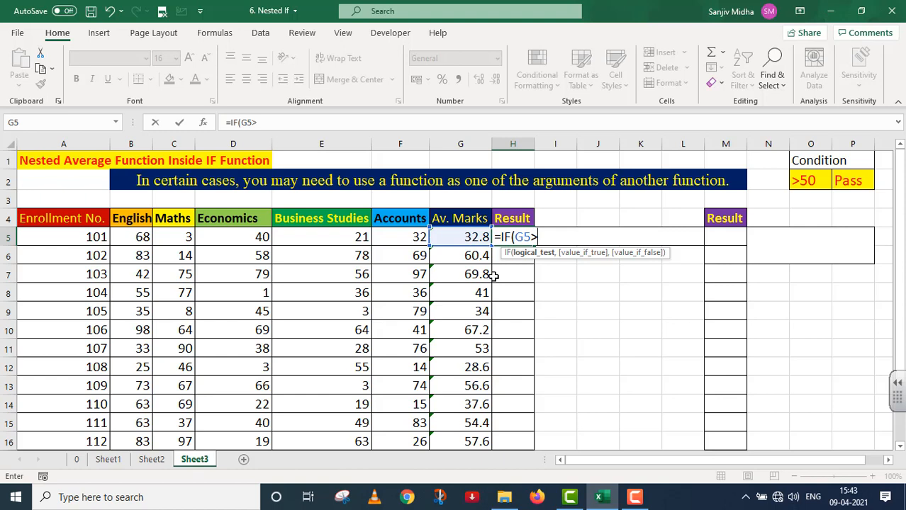
{"action": "type", "text": "50,\"PASS"}
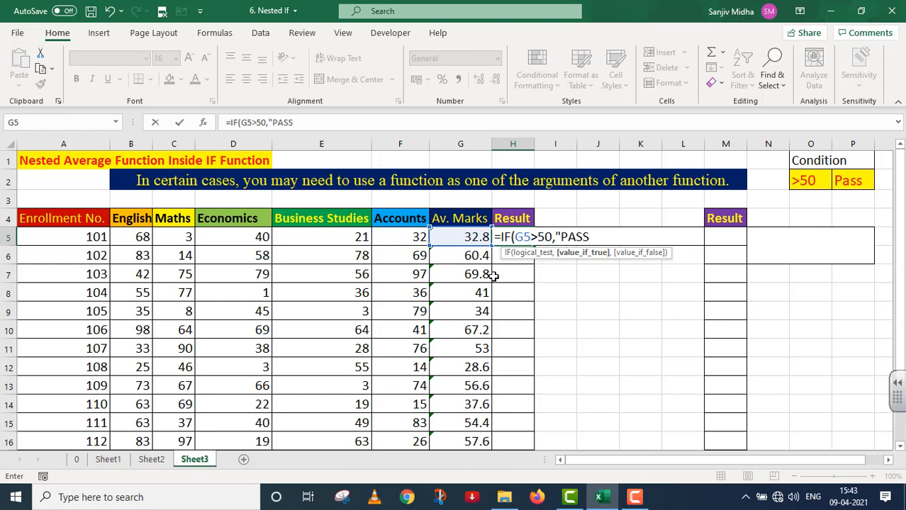
{"action": "type", "text": "\","}
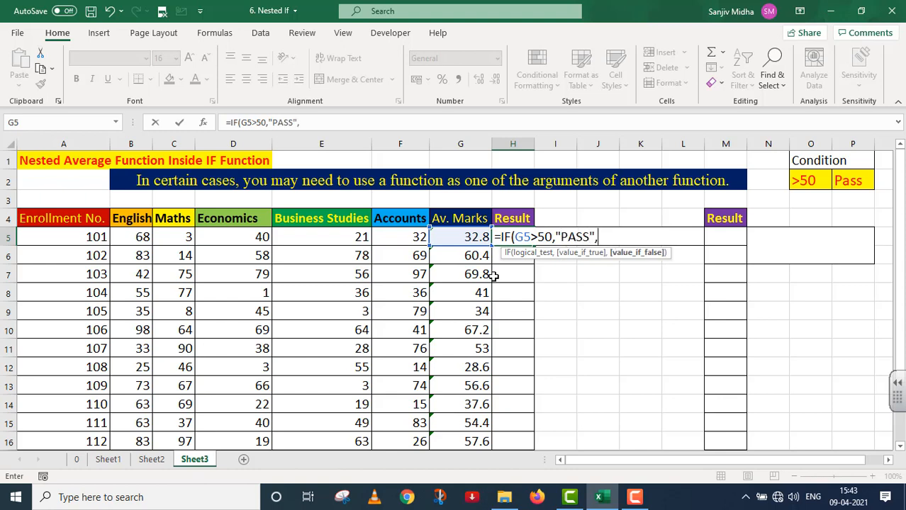
{"action": "type", "text": "\"FAIL\")"}
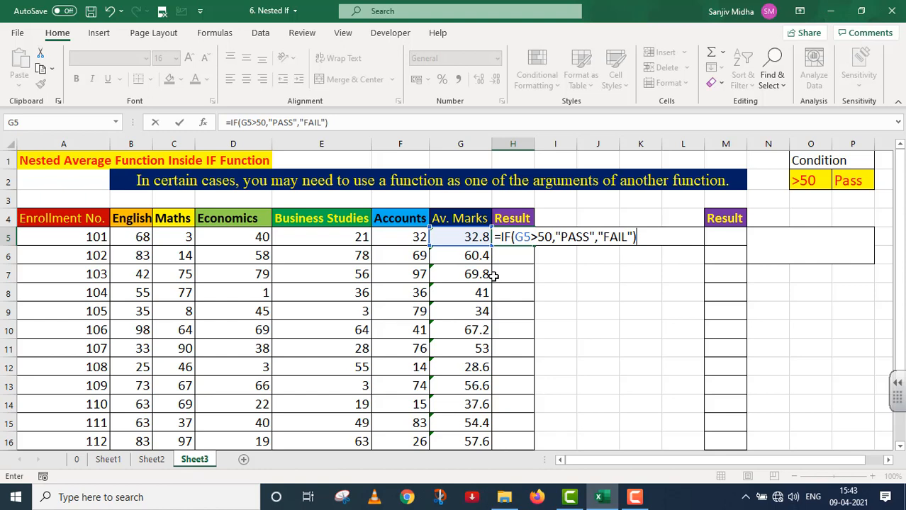
{"action": "key", "text": "Return"}
Step: Fill the result formula from H5 down to H16 and check the formula in H5
{"action": "left_click", "coordinate": [521, 241]}
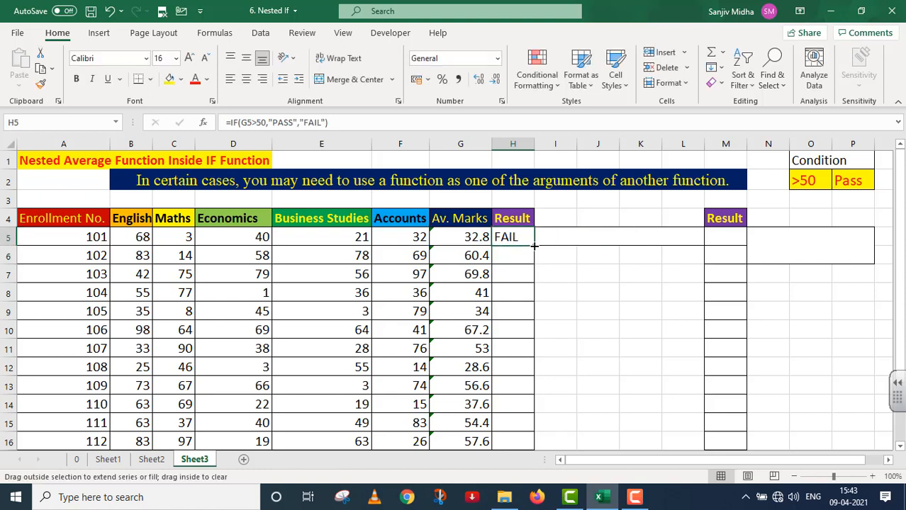
{"action": "left_click_drag", "start_coordinate": [534, 245], "coordinate": [533, 445]}
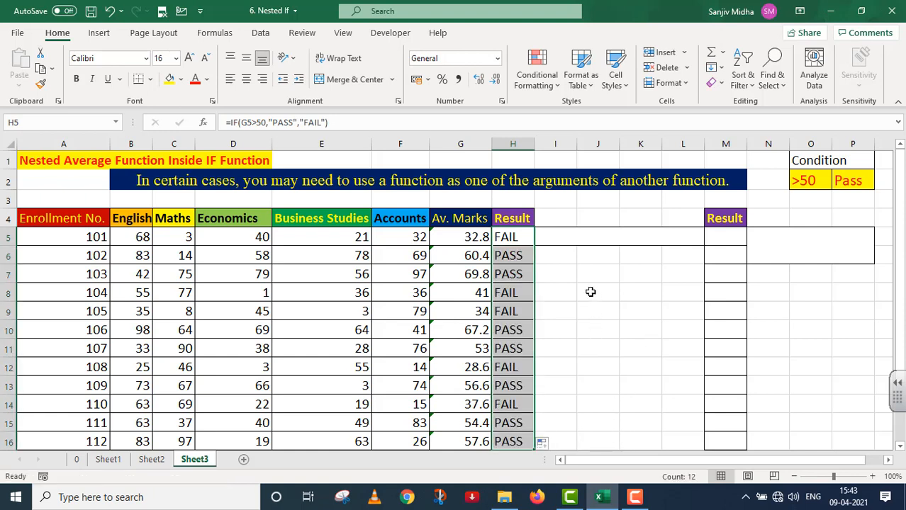
{"action": "left_click", "coordinate": [516, 237]}
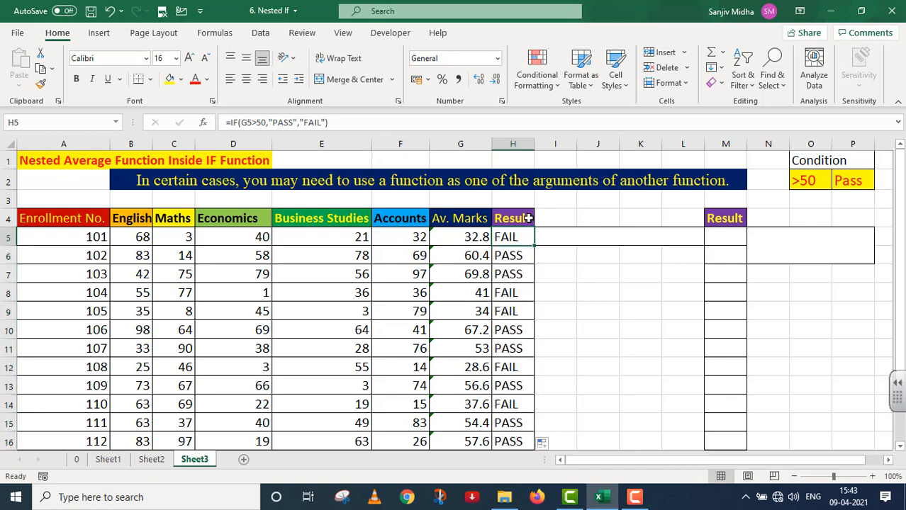
Step: Apply the red font colour to the formula note in I5 beside the first Result column
{"action": "left_click", "coordinate": [551, 235]}
{"action": "left_click", "coordinate": [195, 78]}
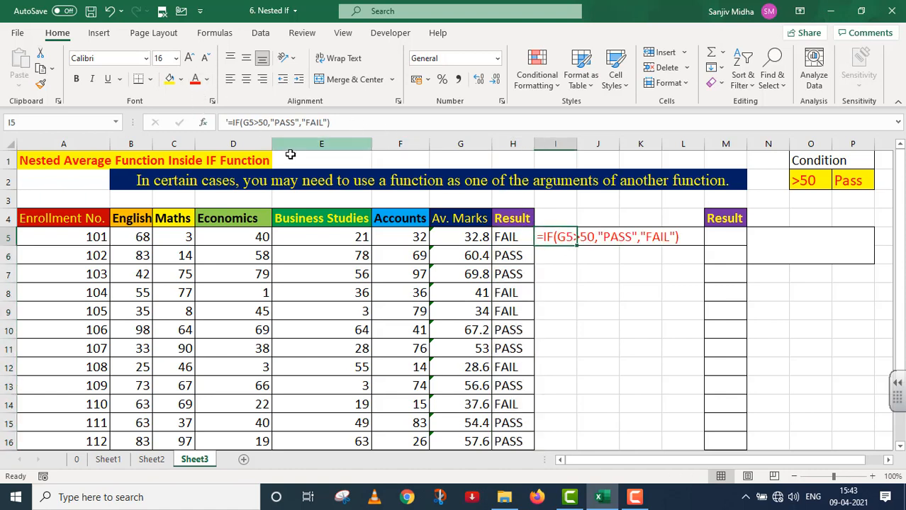
{"action": "left_click", "coordinate": [611, 295]}
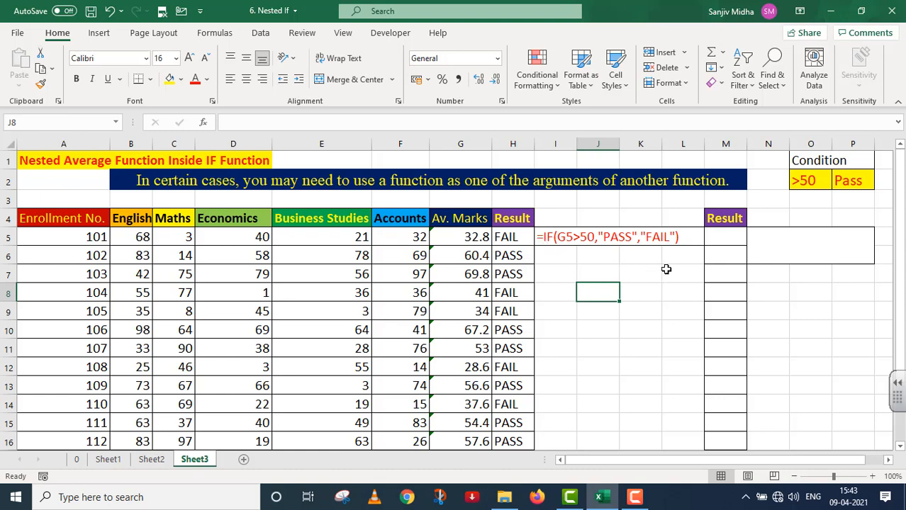
Step: Enter =IF(AVERAGE(B5:F5)>50,"PASS","FAIL") in M5, nesting the average of the five subject marks inside the IF test
{"action": "double_click", "coordinate": [712, 241]}
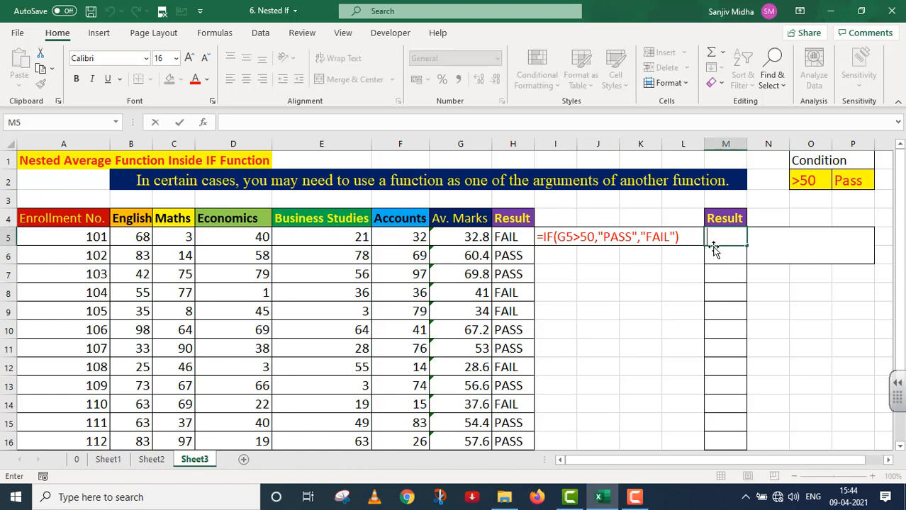
{"action": "type", "text": "="}
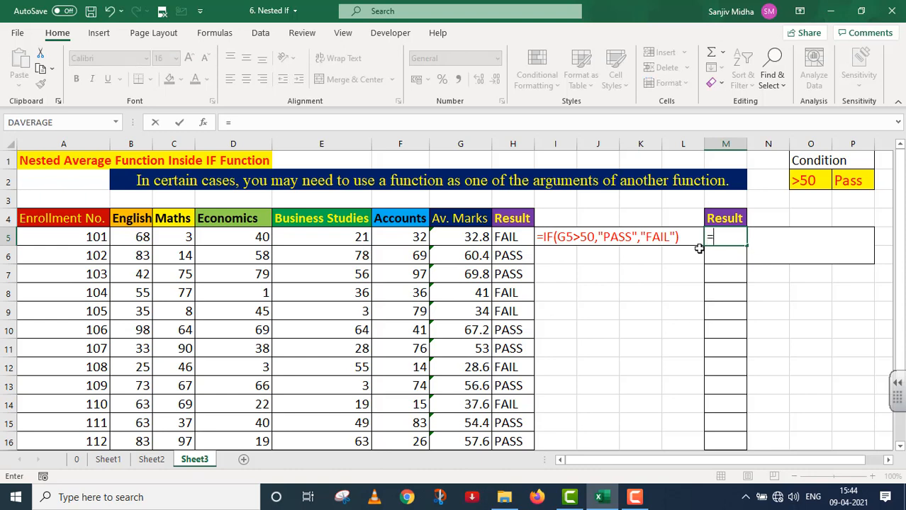
{"action": "type", "text": "IF("}
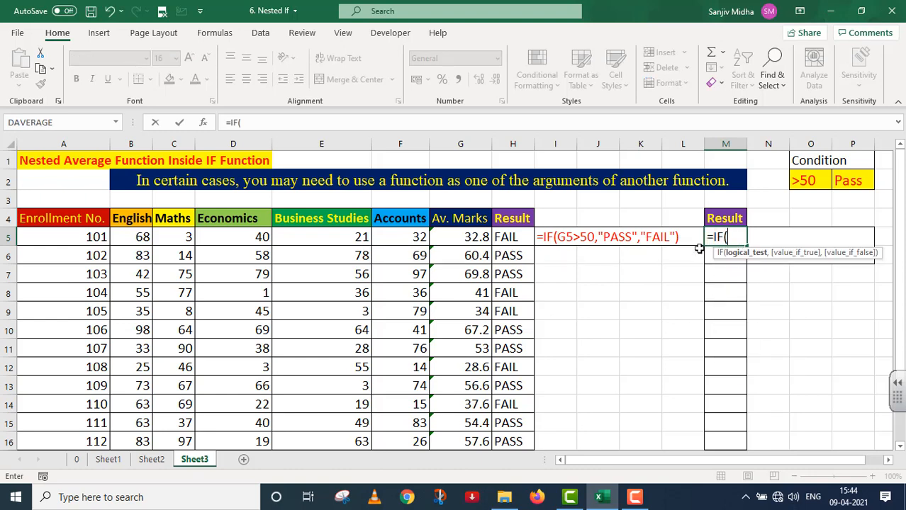
{"action": "type", "text": "AVER"}
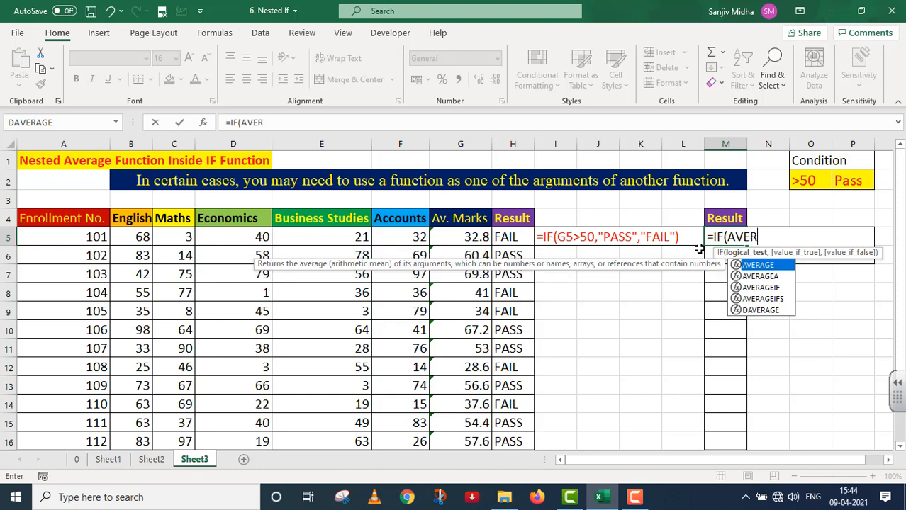
{"action": "type", "text": "AGE("}
{"action": "left_click_drag", "start_coordinate": [137, 236], "coordinate": [394, 240]}
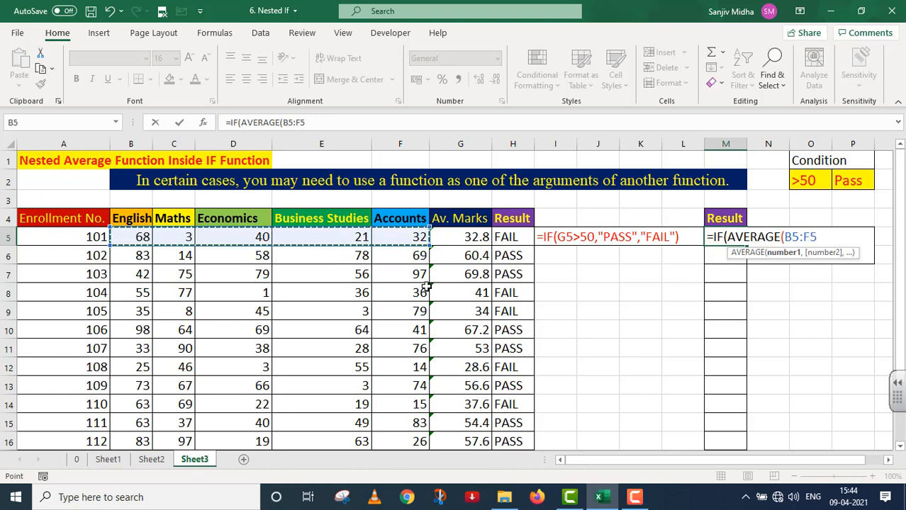
{"action": "type", "text": ")"}
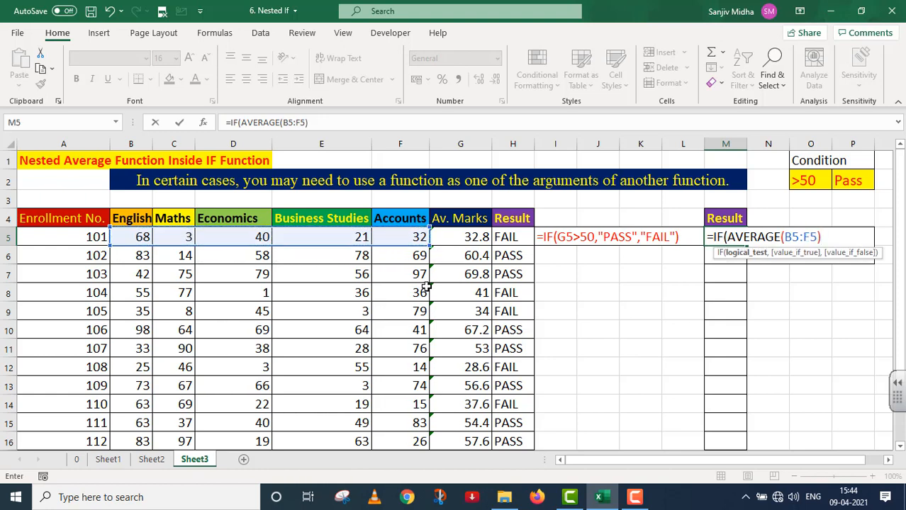
{"action": "type", "text": ">50,"}
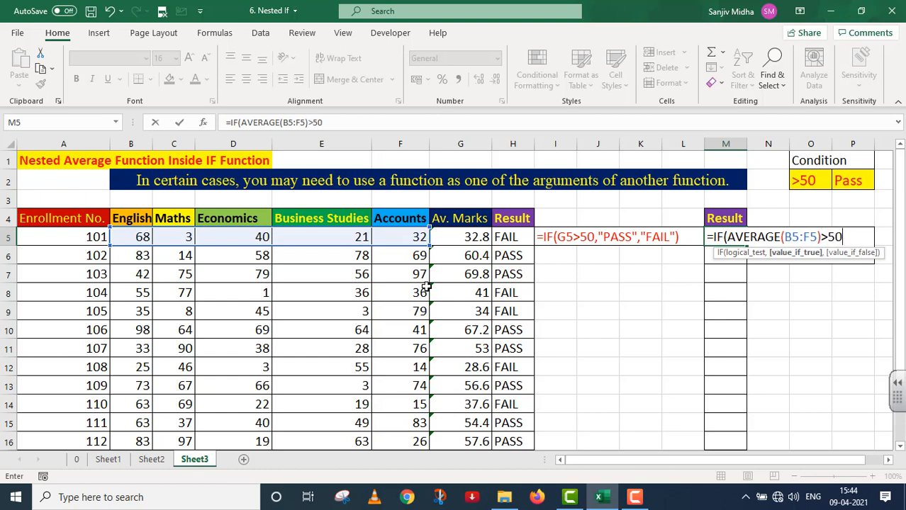
{"action": "type", "text": "\"PAS"}
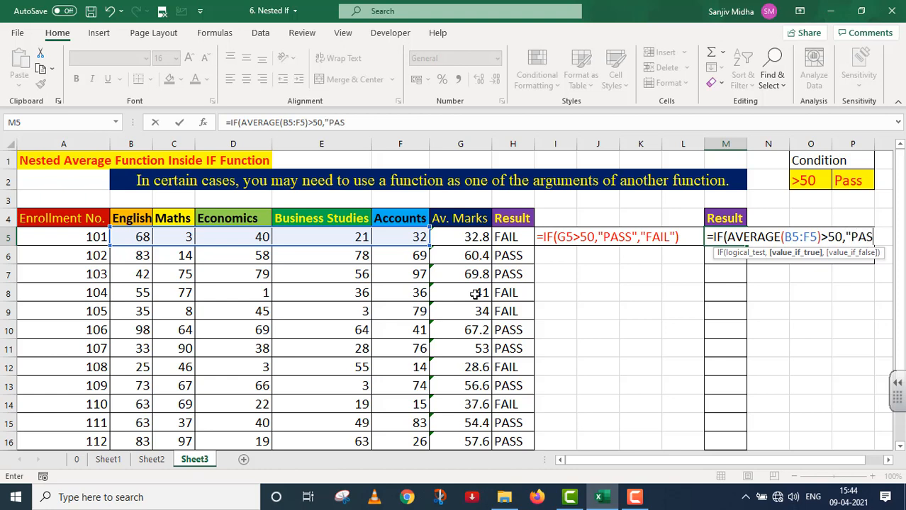
{"action": "type", "text": "S\","}
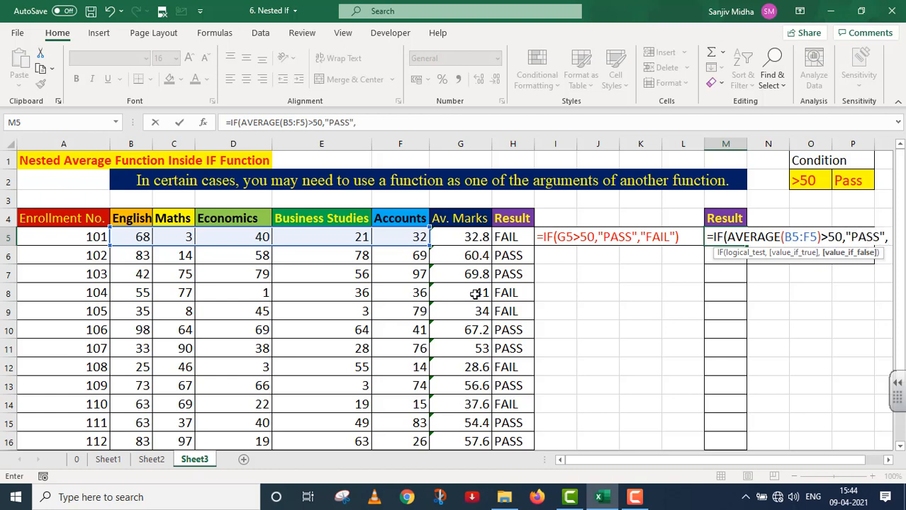
{"action": "type", "text": "\""}
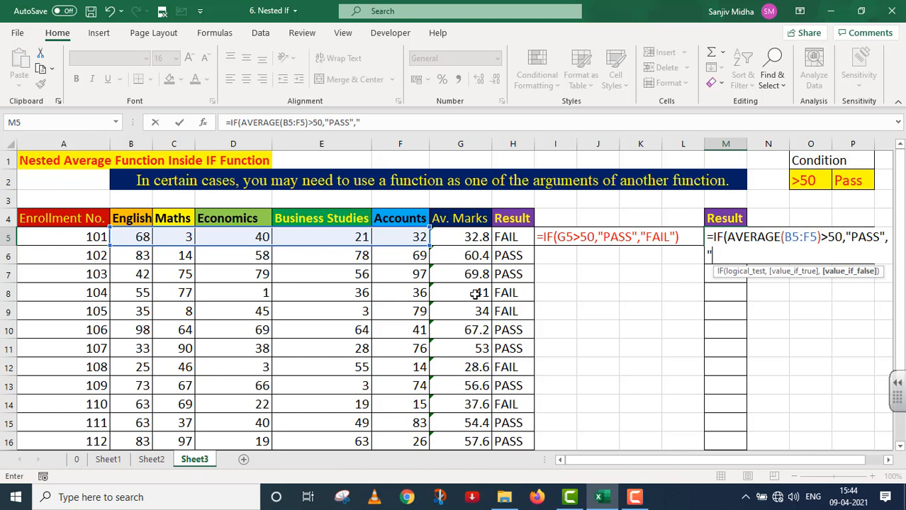
{"action": "type", "text": "FAIL\")"}
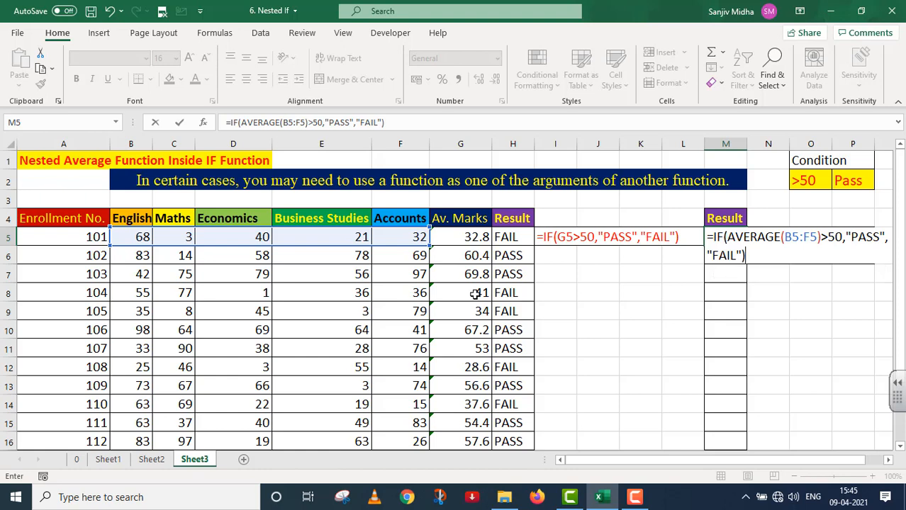
{"action": "key", "text": "Return"}
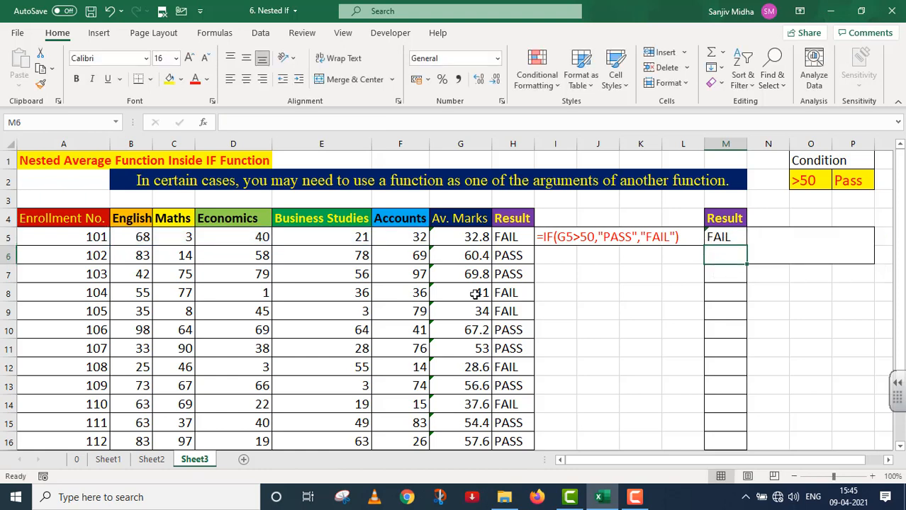
Step: Fill the nested IF and AVERAGE formula from M5 down to M16
{"action": "left_click", "coordinate": [726, 237]}
{"action": "left_click_drag", "start_coordinate": [747, 246], "coordinate": [749, 448]}
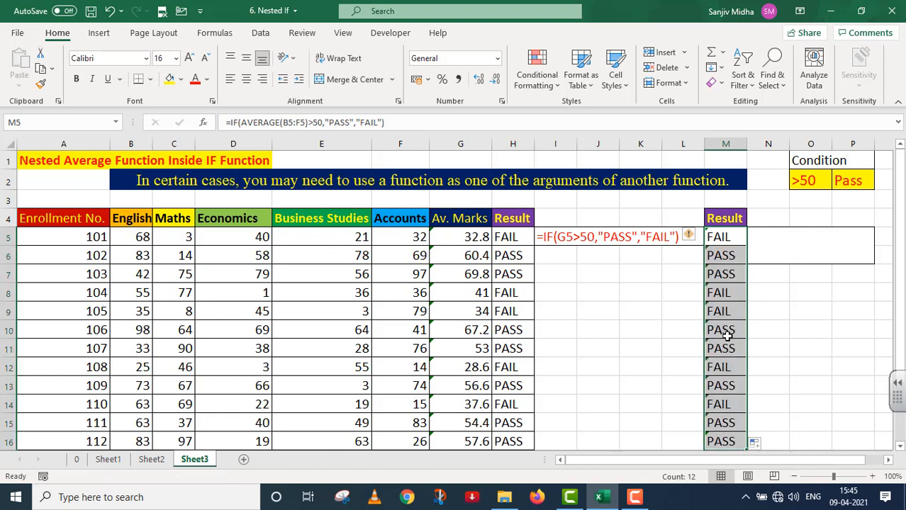
{"action": "left_click", "coordinate": [721, 200]}
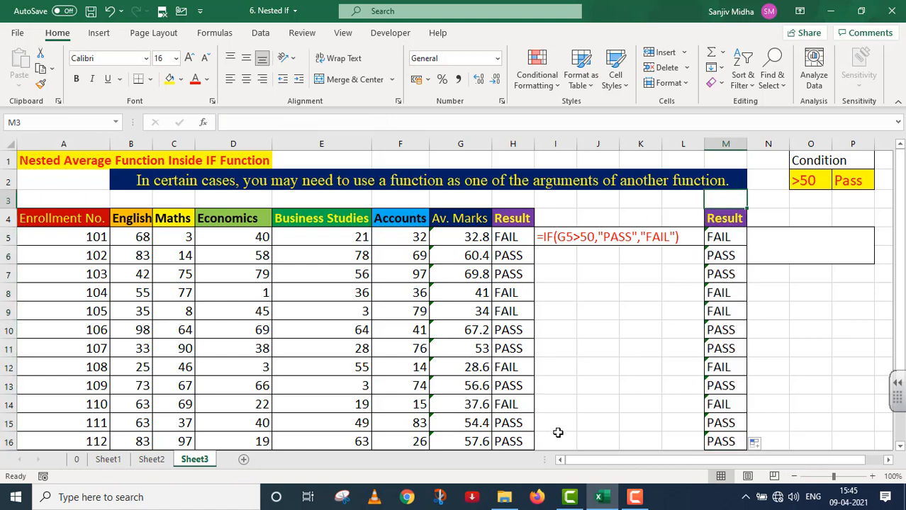
Step: Apply the red font colour to the formula note in N5 beside the second Result column
{"action": "left_click", "coordinate": [761, 245]}
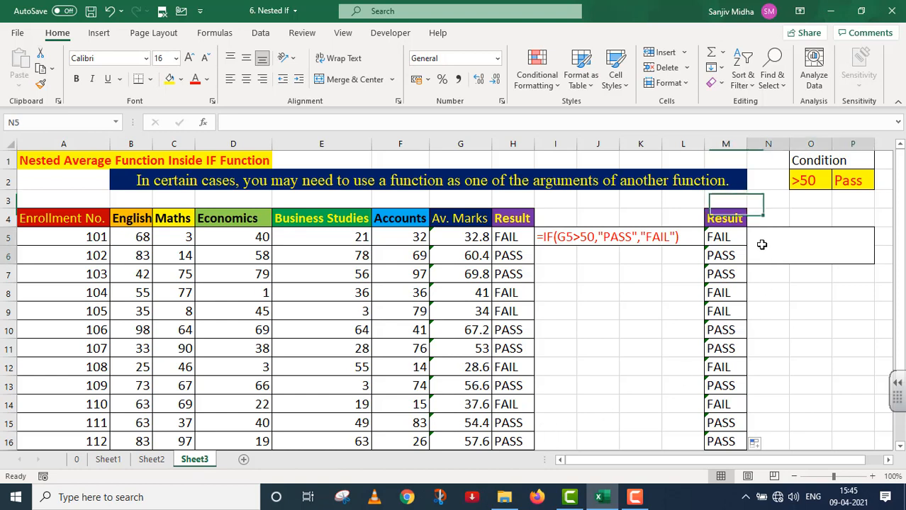
{"action": "left_click", "coordinate": [195, 79]}
{"action": "left_click", "coordinate": [667, 381]}
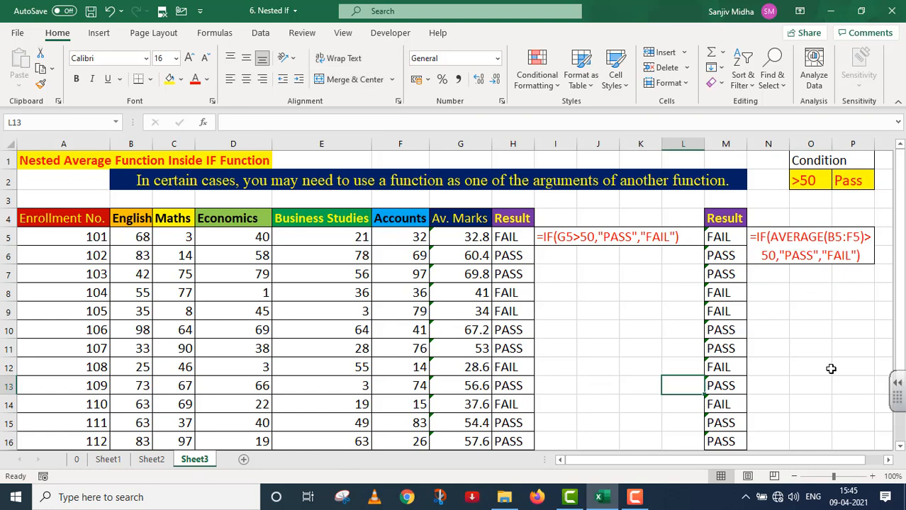